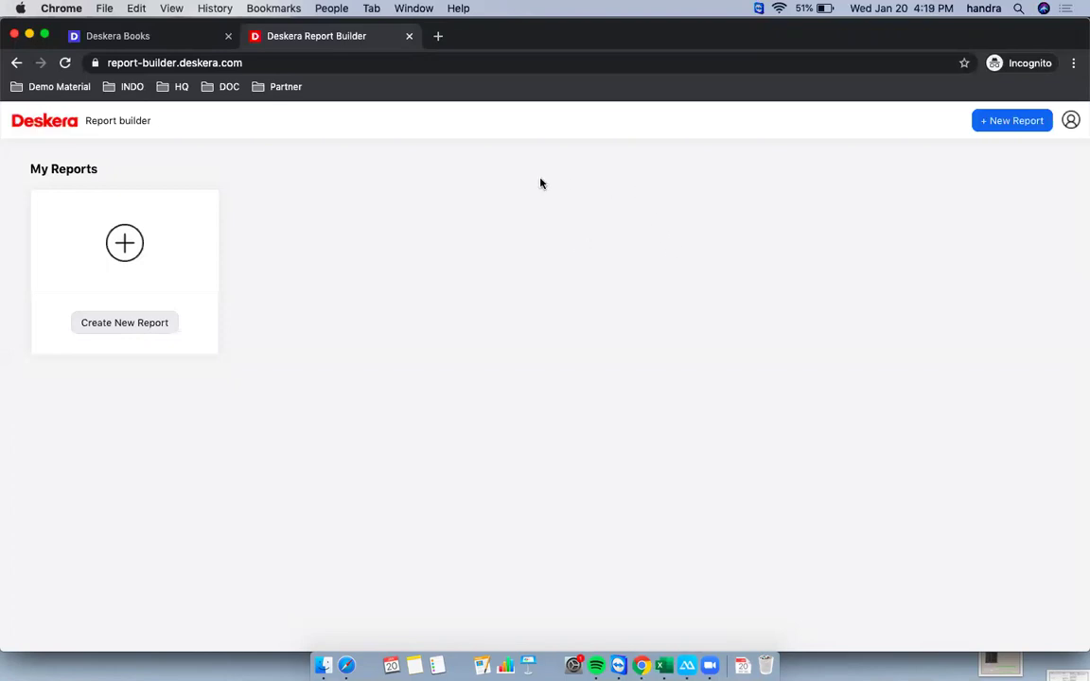
- Look over the Deskera Books dashboard and the Report Builder's My Reports page, including its web address
click(168, 37)
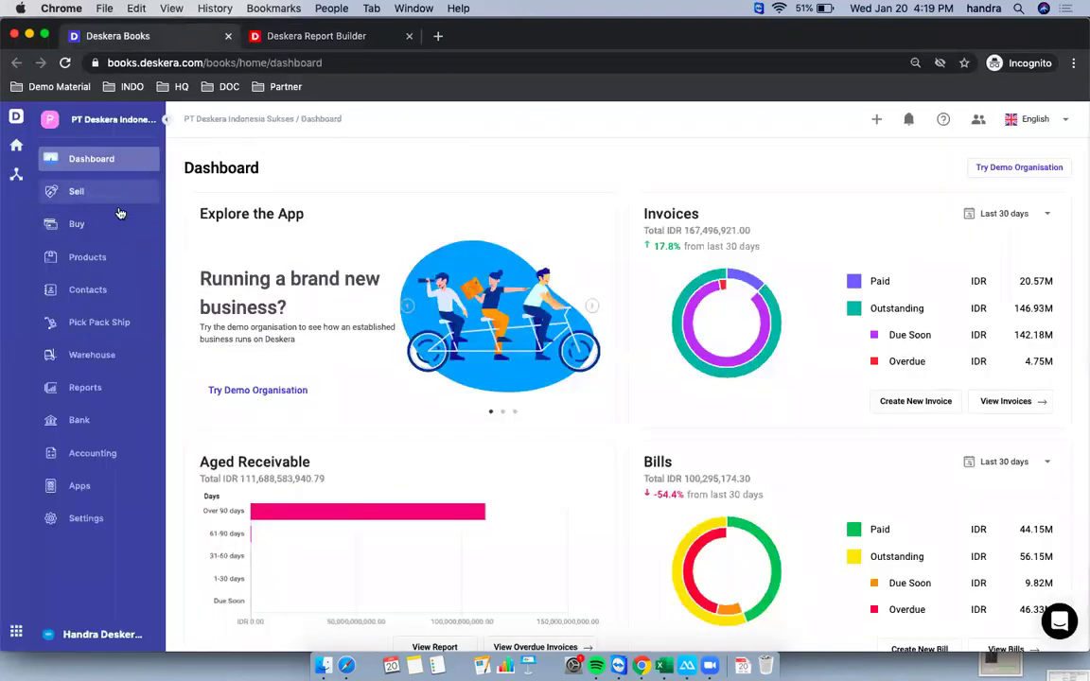
click(273, 34)
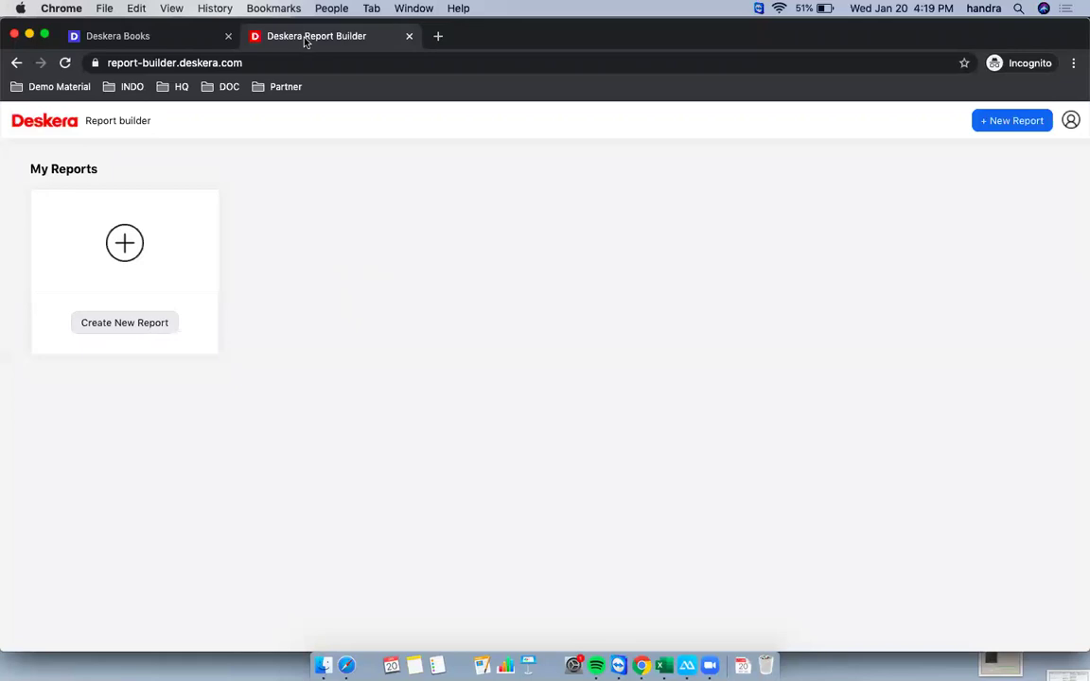
click(188, 43)
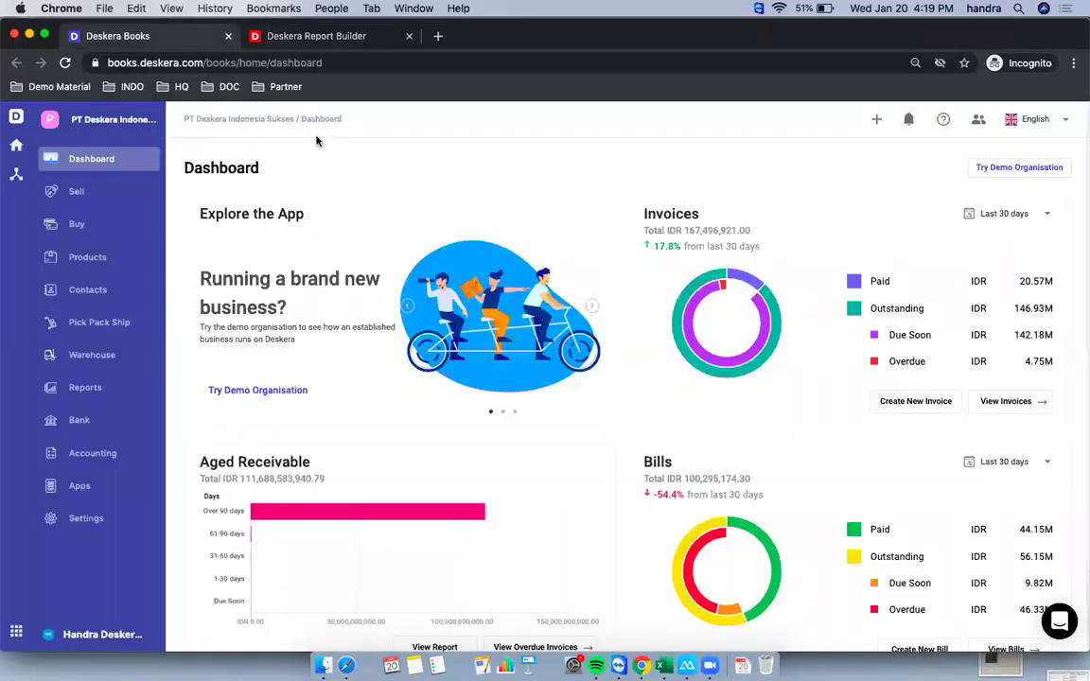
click(341, 40)
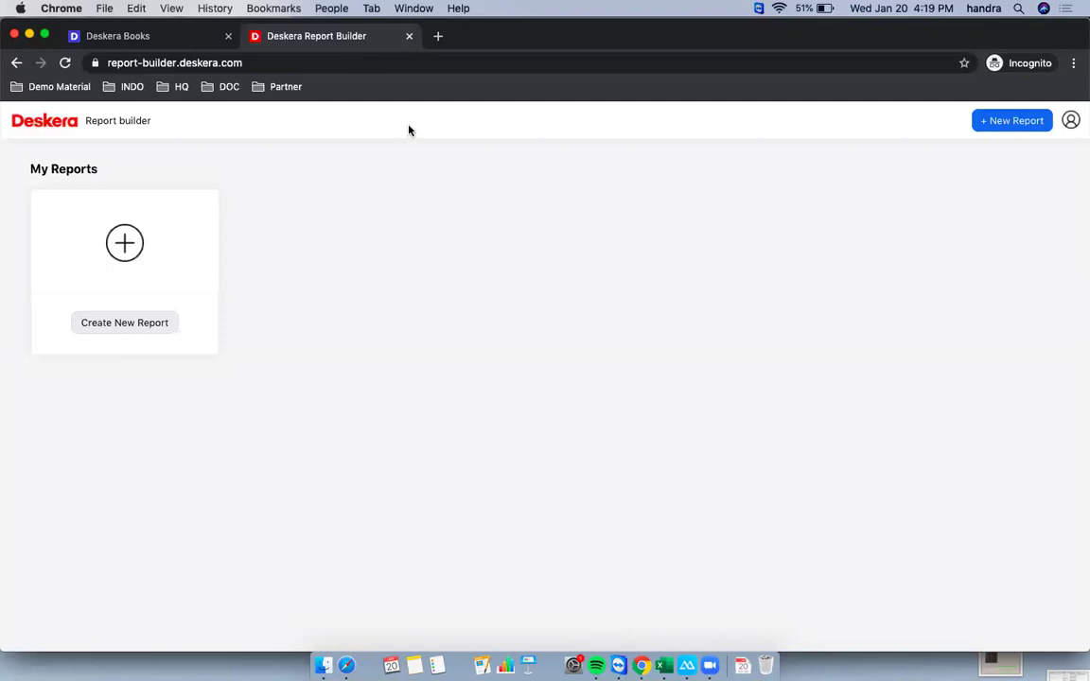
click(123, 62)
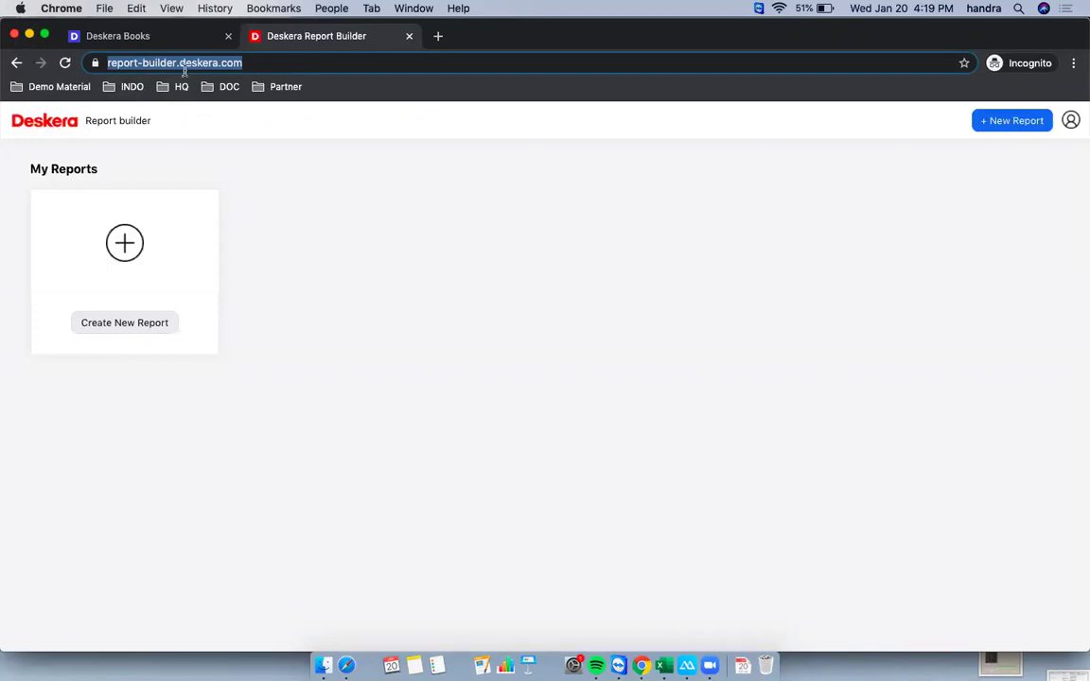
click(393, 303)
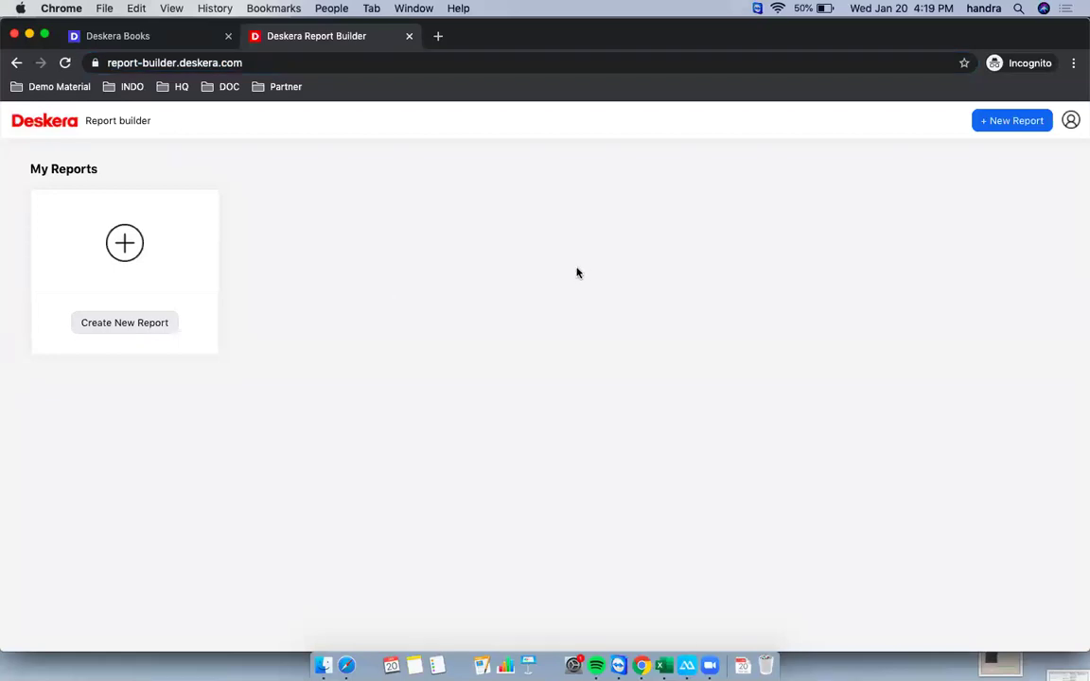
click(182, 40)
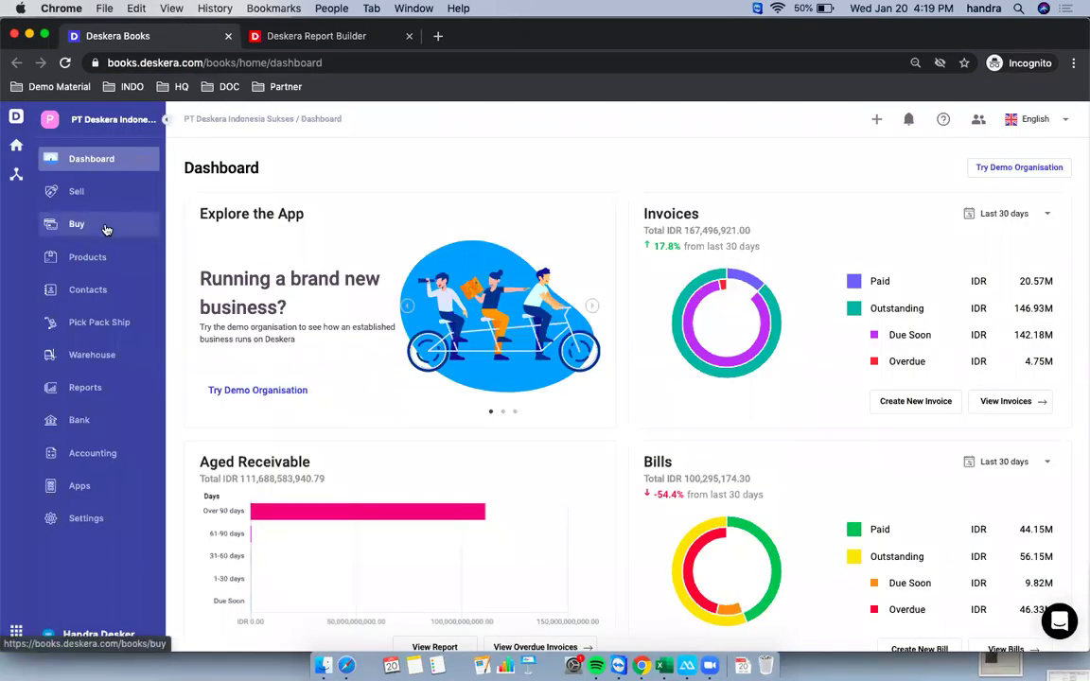
click(350, 35)
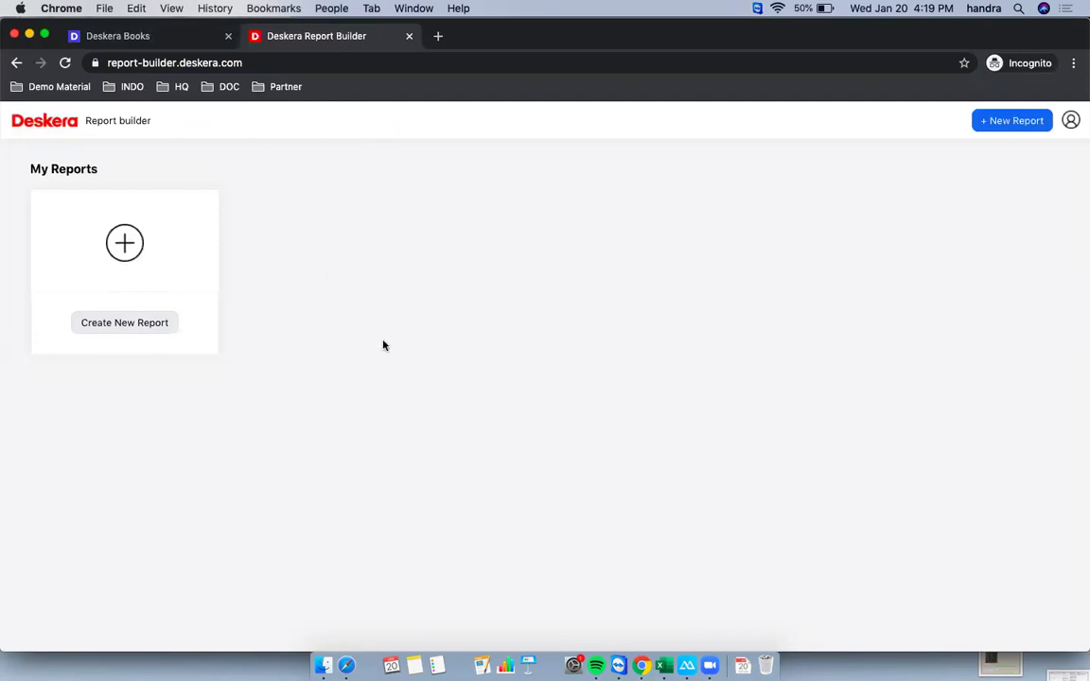
- Start creating a new report and preview the layouts of Template 1 through Template 6
click(123, 241)
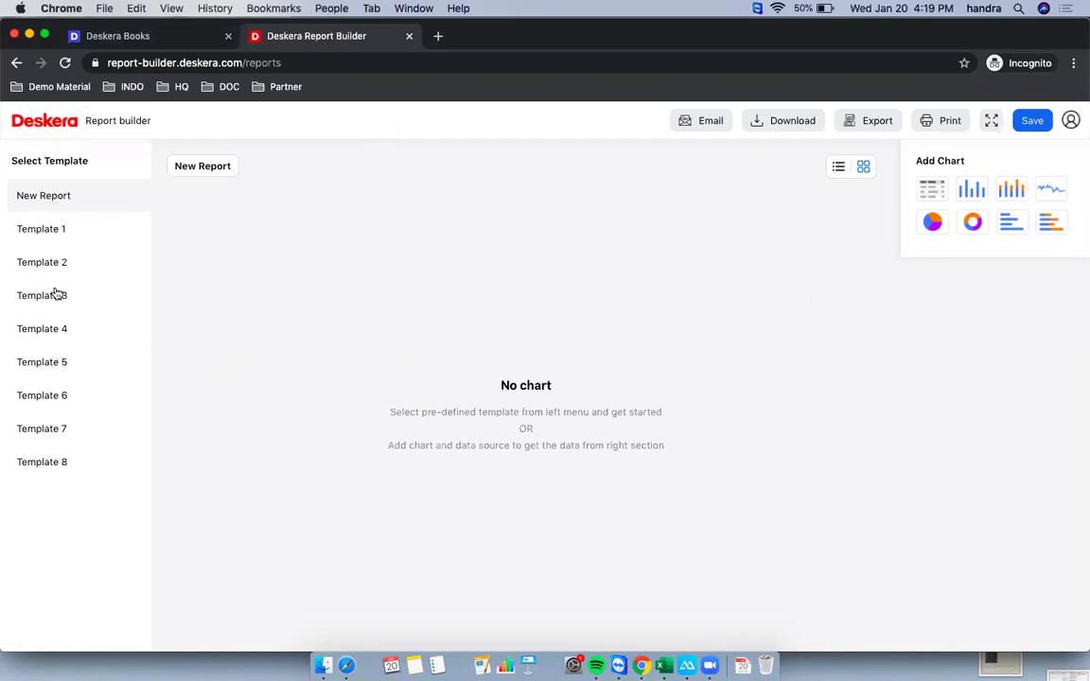
click(65, 232)
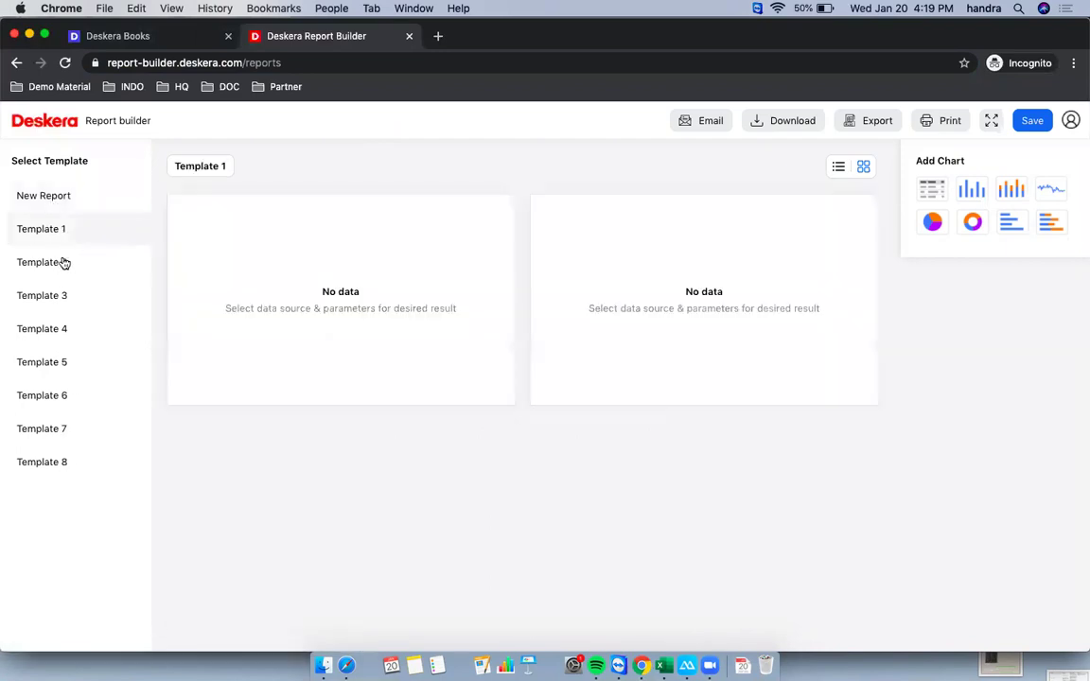
click(64, 264)
click(60, 296)
click(69, 331)
click(69, 360)
click(68, 394)
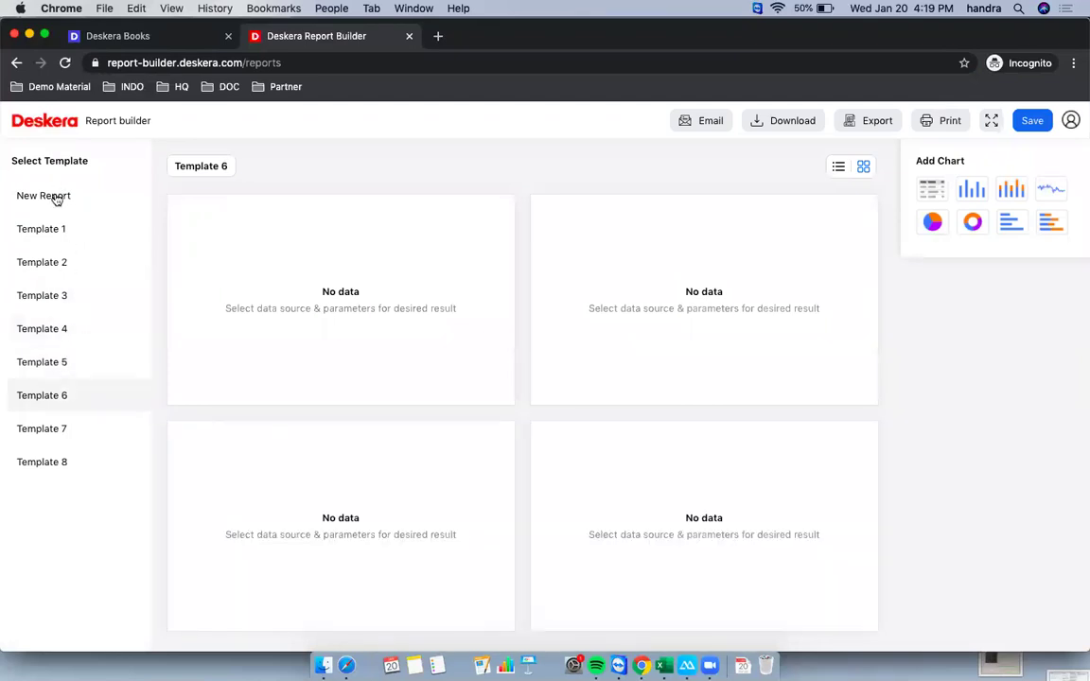
- Return to the blank New Report layout and add a table chart with Purchase Orders as its data source
click(44, 195)
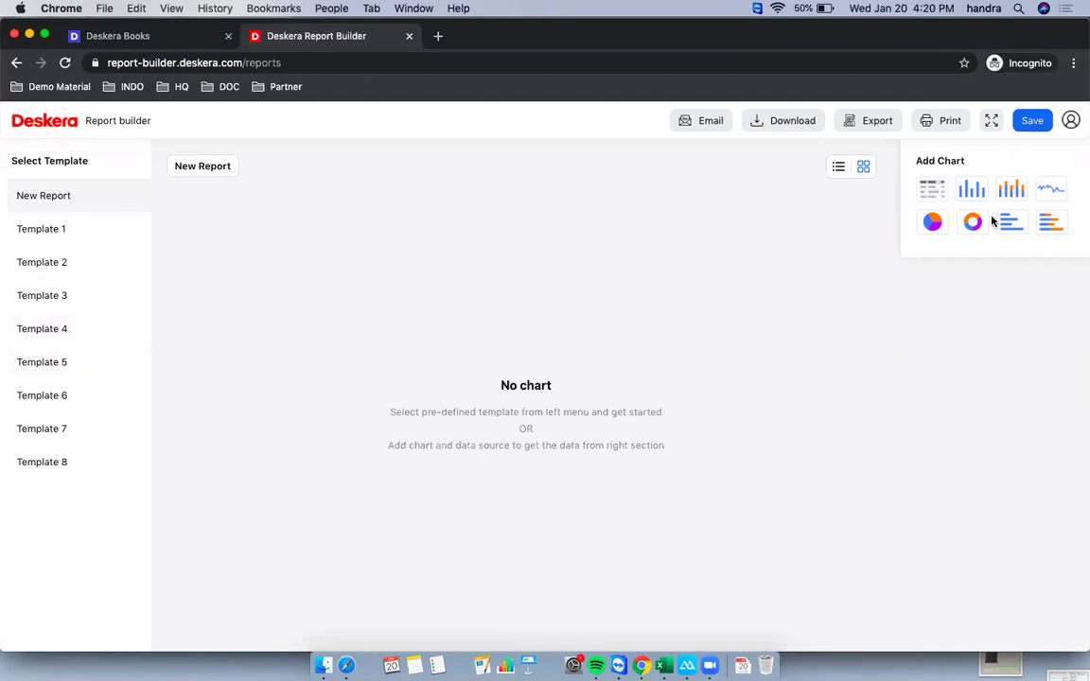
click(933, 190)
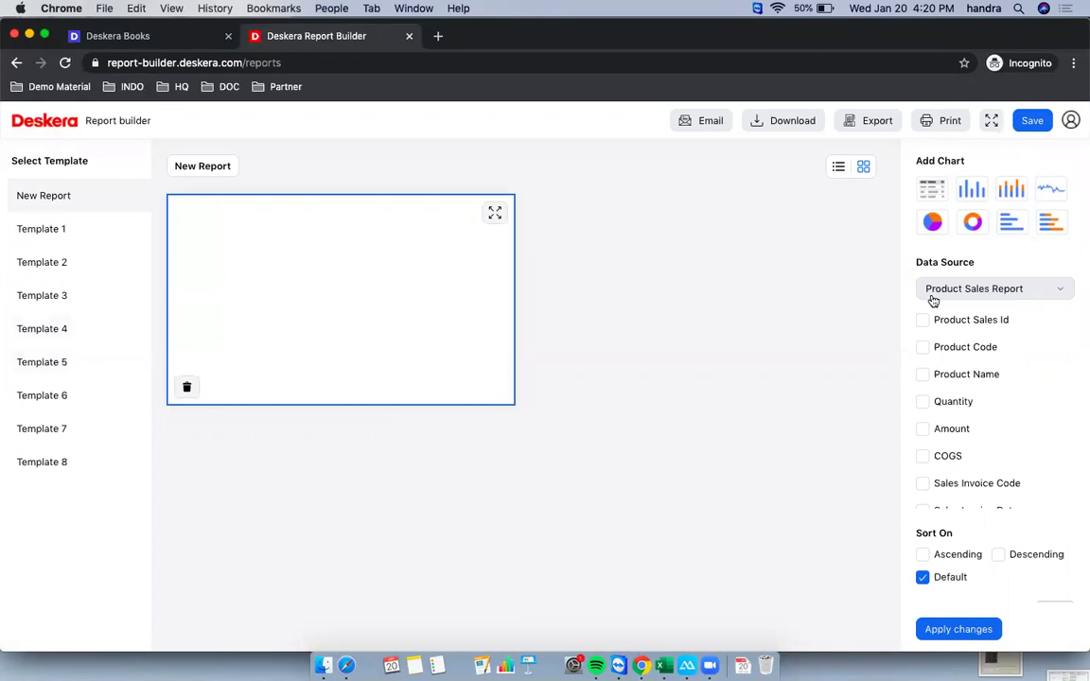
click(968, 289)
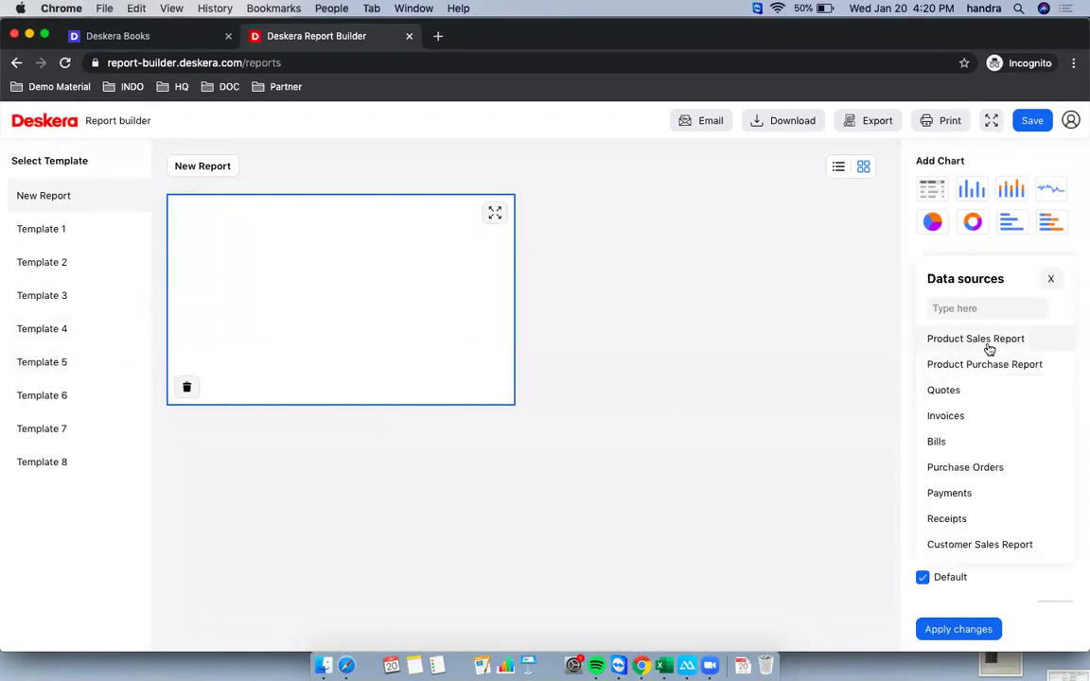
scroll(988, 438, down, 3)
scroll(986, 412, down, 5)
scroll(988, 417, down, 2)
scroll(988, 415, up, 5)
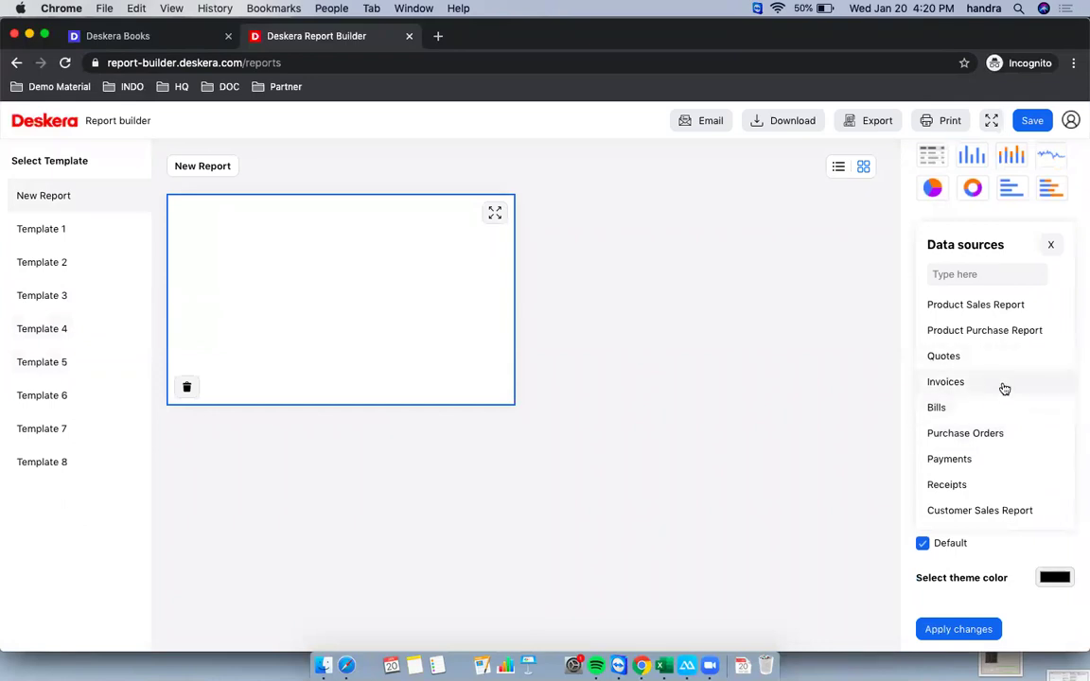
click(1001, 437)
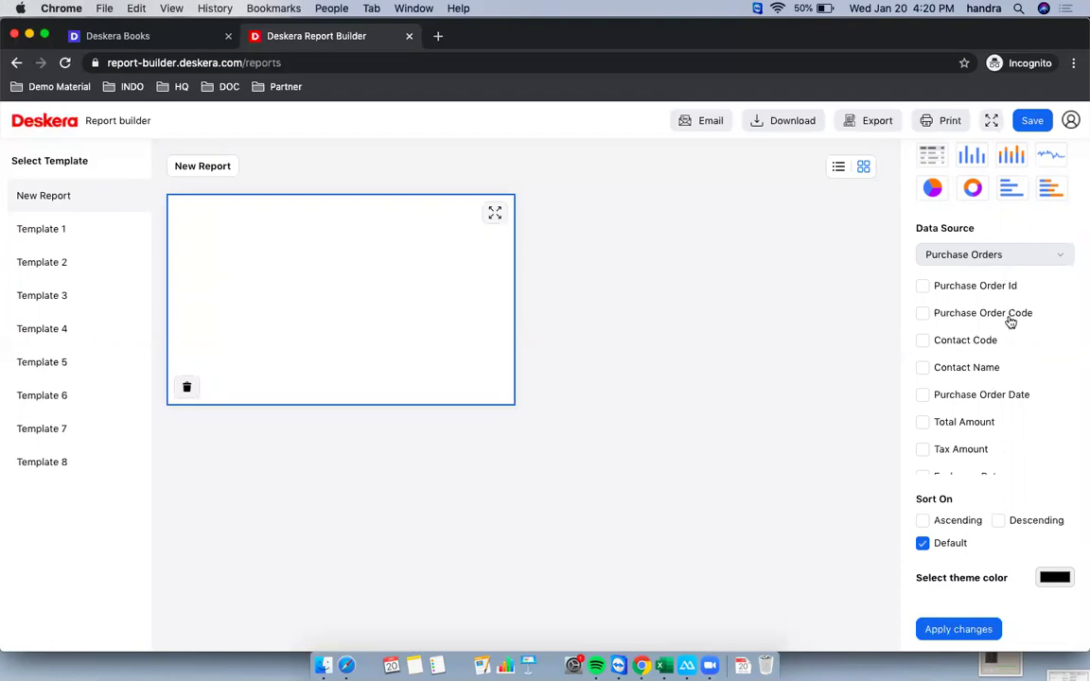
- Include Purchase Order Id, Purchase Order Code, Contact Name, Purchase Order Date, Total Amount and Status as table columns and apply the changes
click(923, 286)
click(924, 313)
click(922, 367)
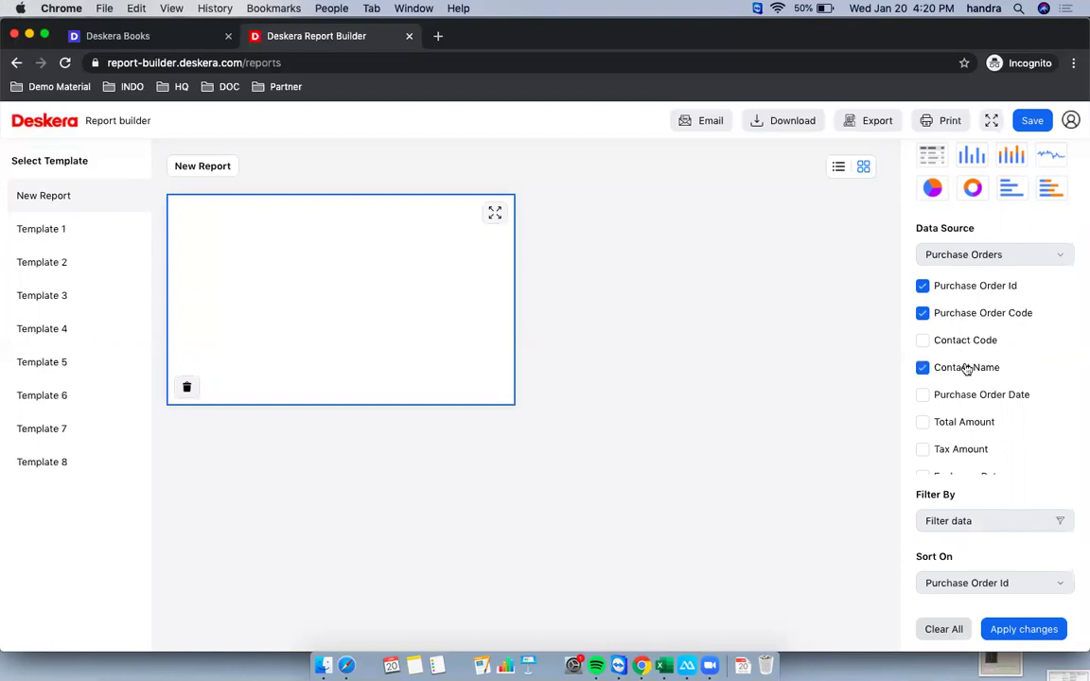
click(924, 399)
scroll(924, 402, down, 2)
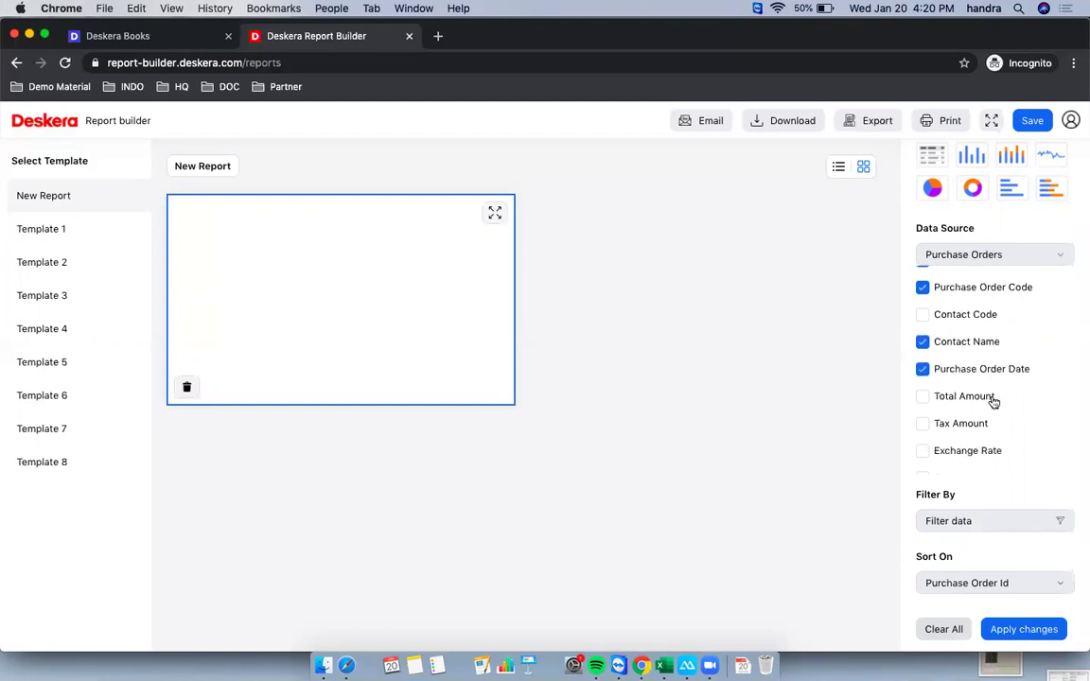
click(923, 393)
scroll(1010, 418, down, 4)
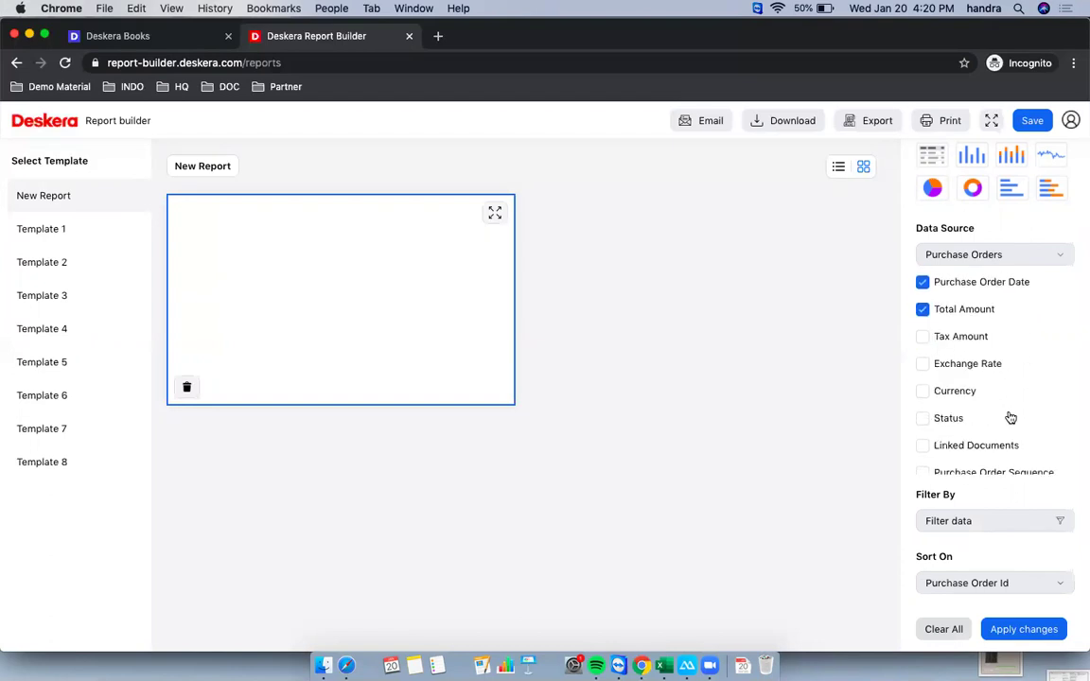
click(925, 398)
scroll(1030, 407, down, 4)
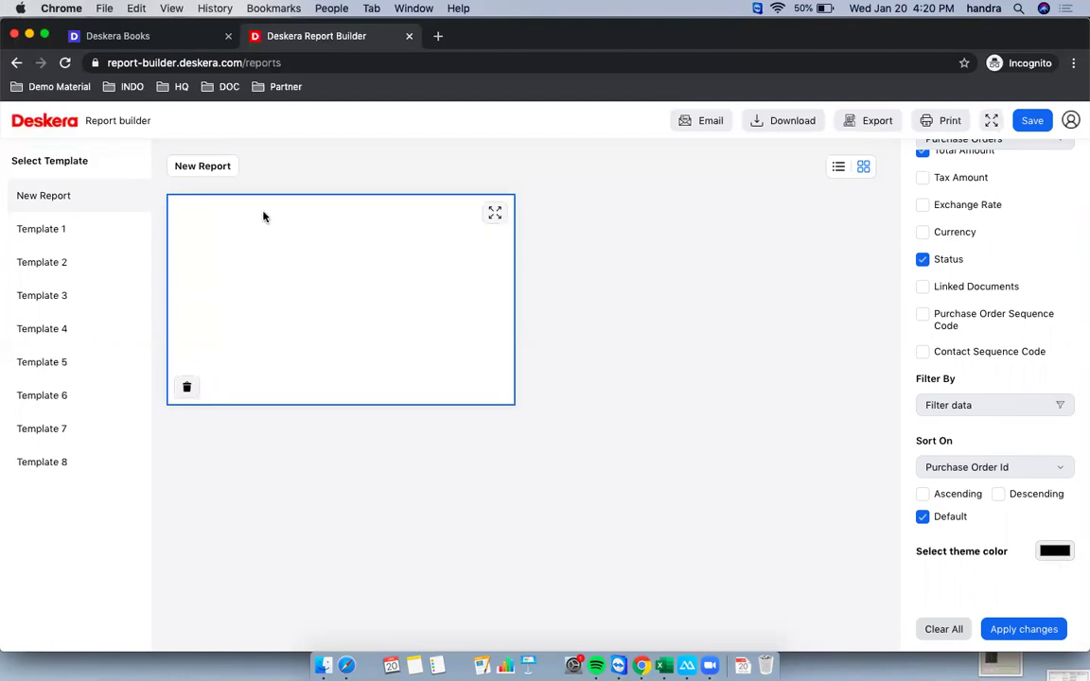
click(1027, 630)
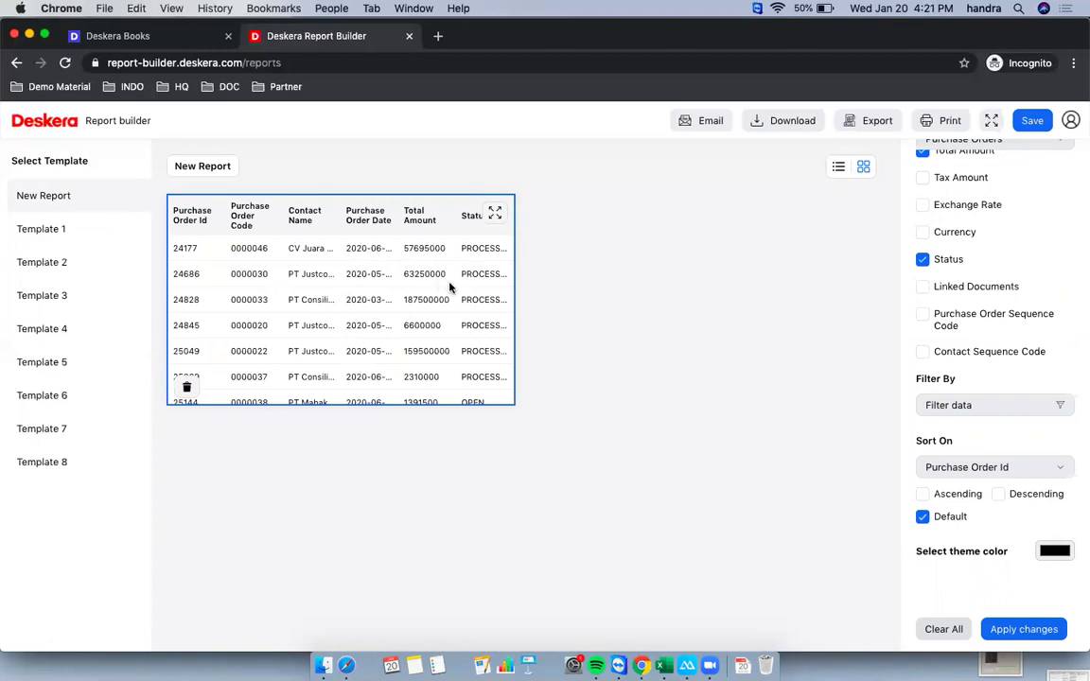
- Expand the purchase order table to full width and download the report as an image, checking the downloaded file
click(495, 214)
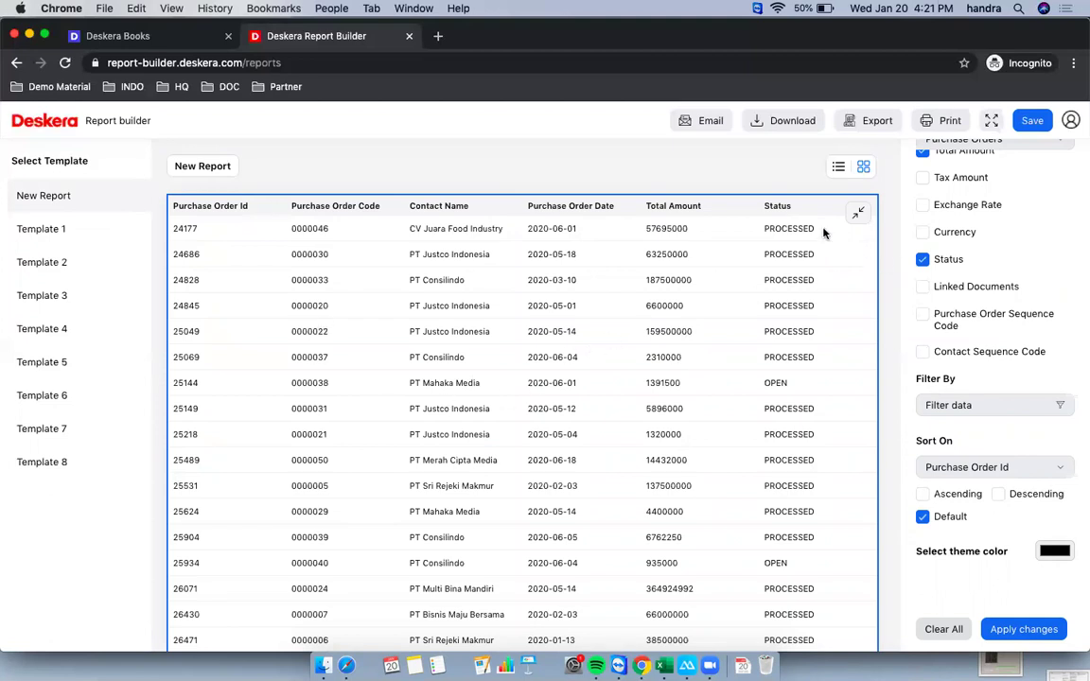
click(791, 128)
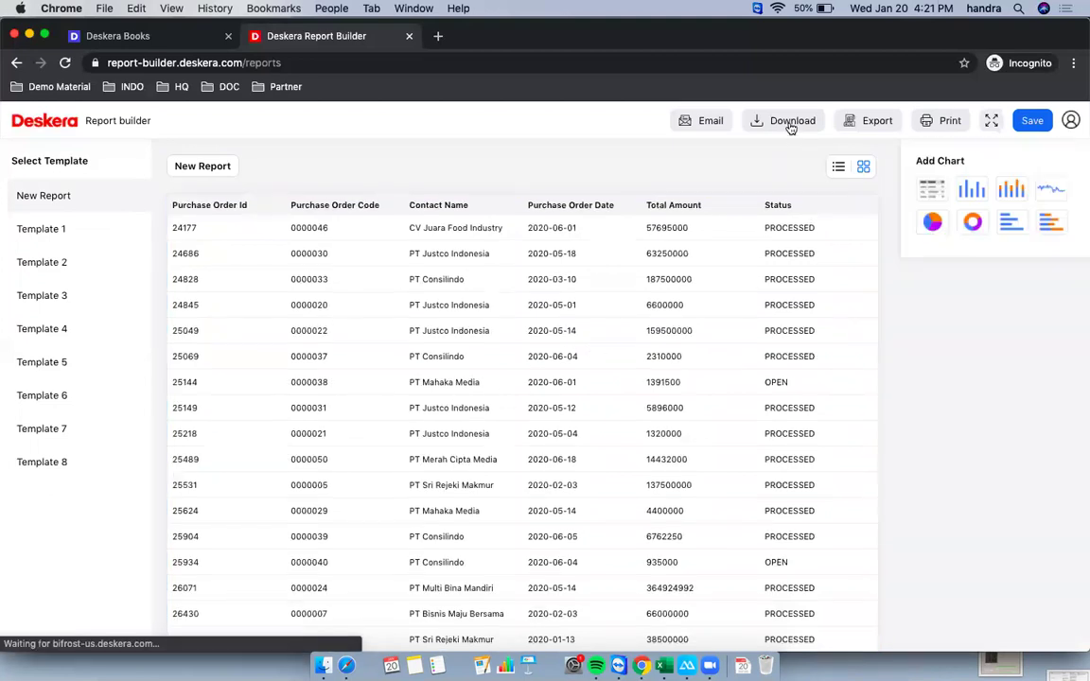
click(791, 129)
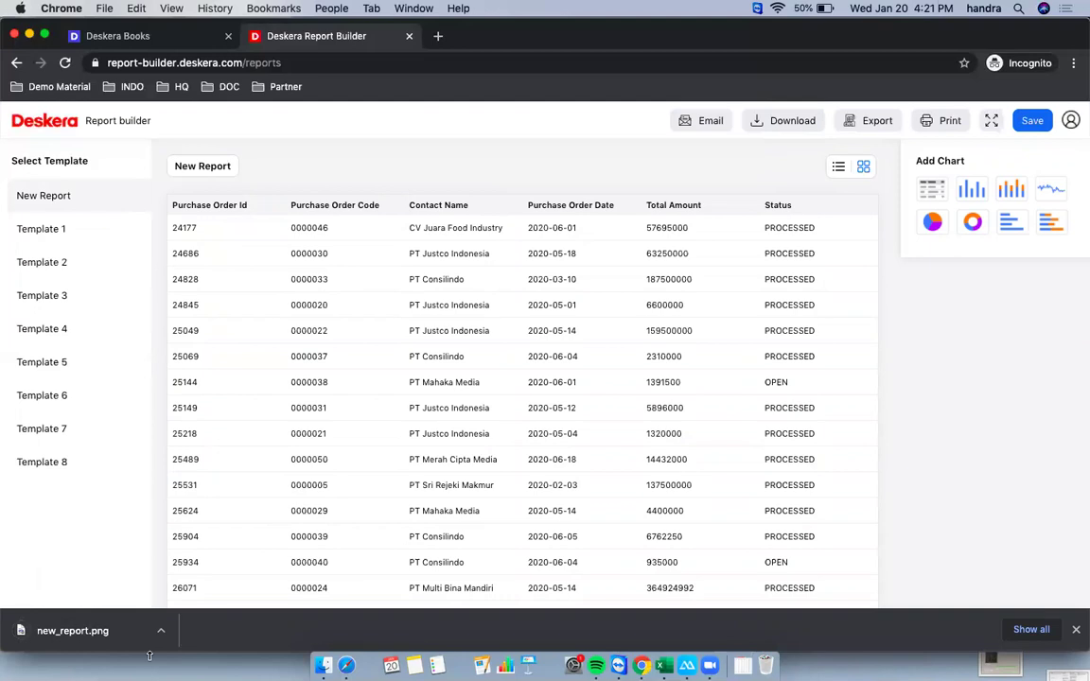
click(73, 630)
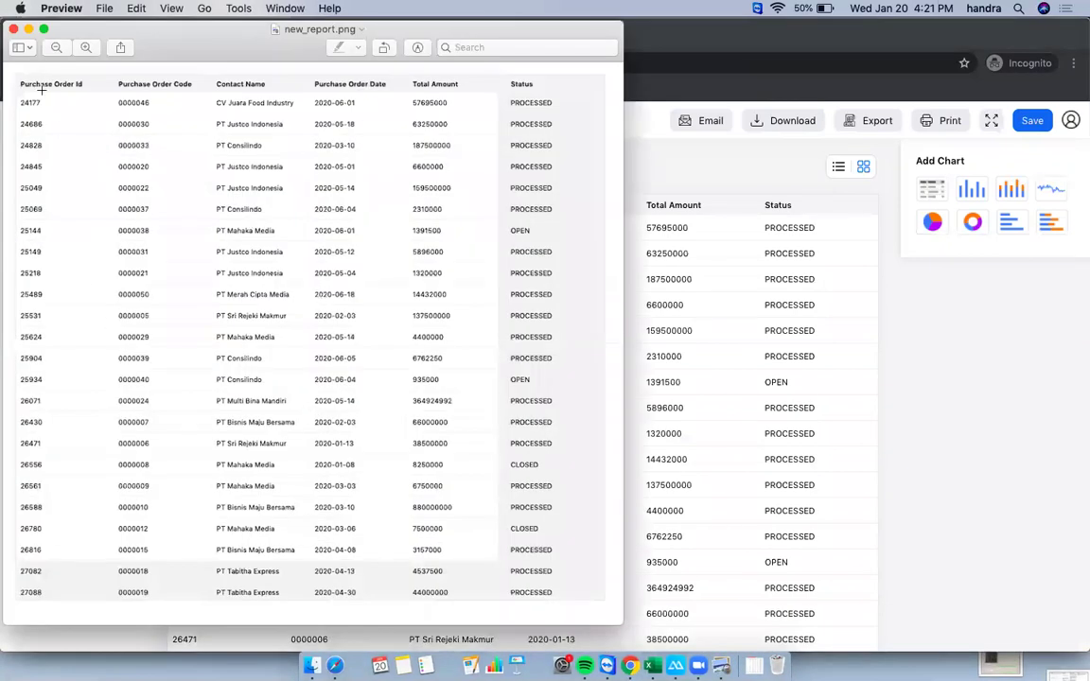
click(14, 30)
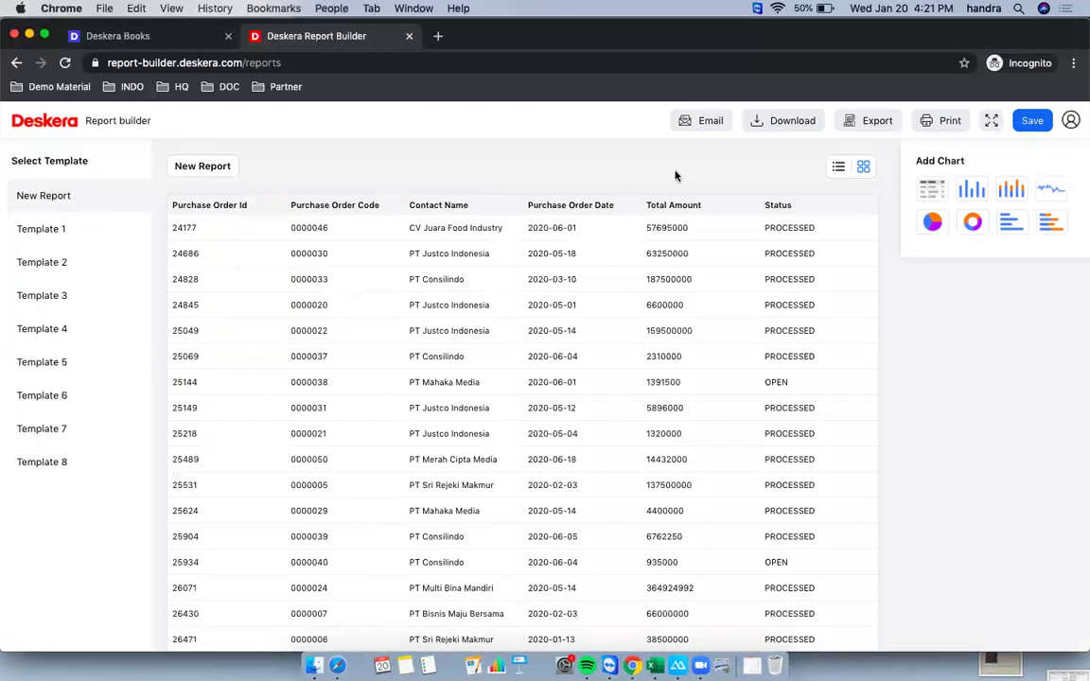
- Export the report as an Excel workbook and auto-fit all column widths in the opened file
click(877, 126)
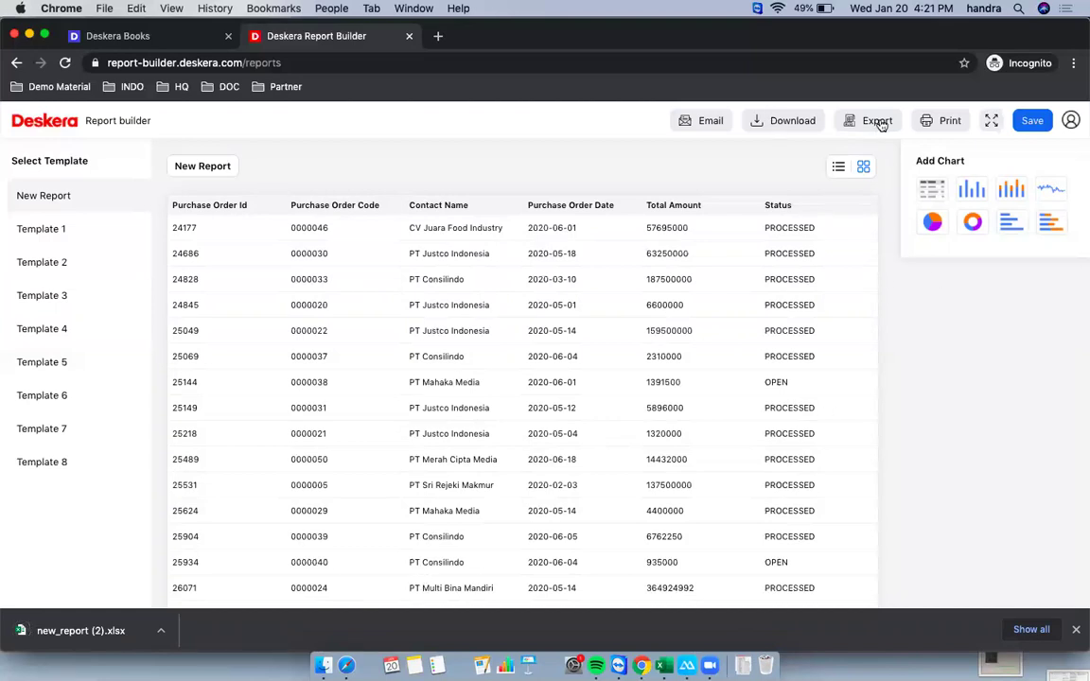
click(133, 629)
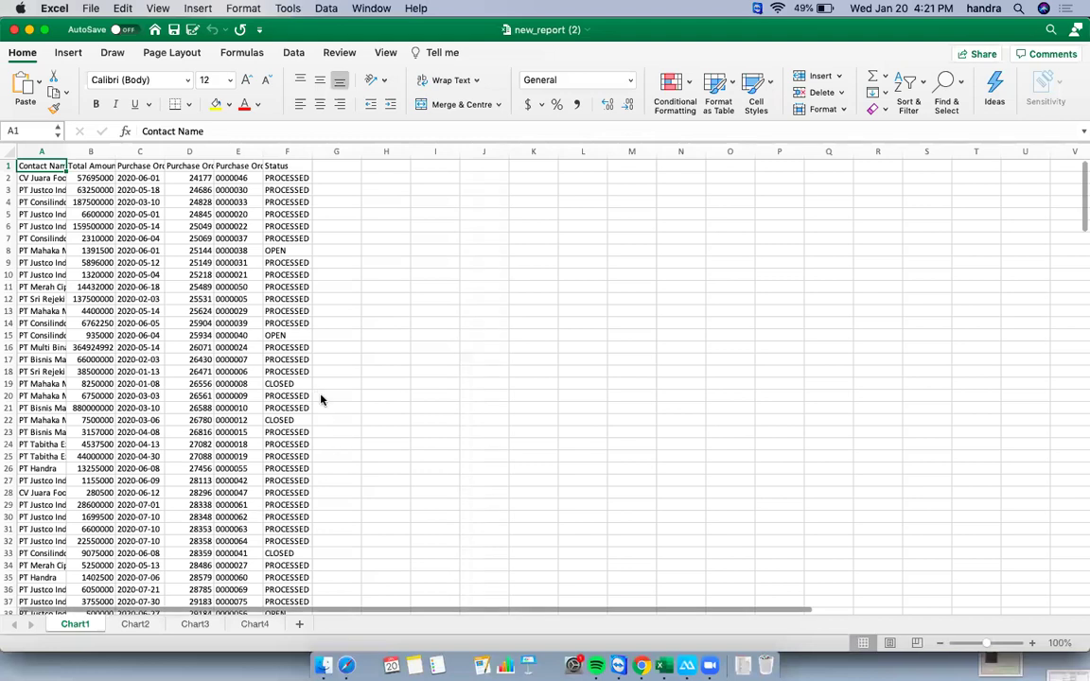
click(199, 277)
click(9, 153)
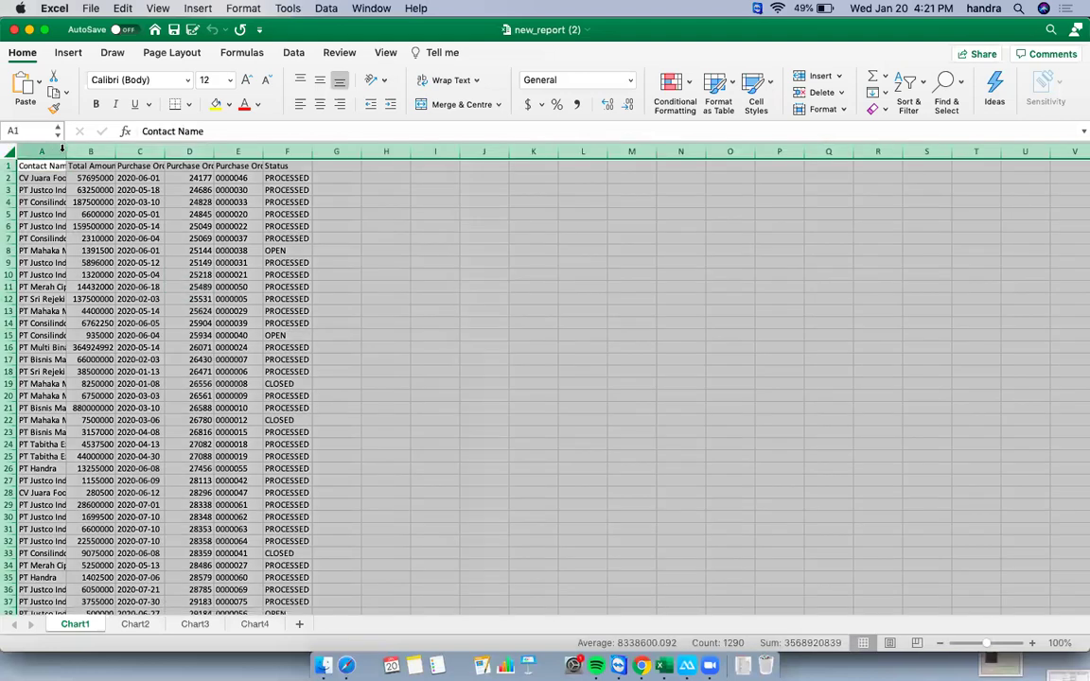
drag(65, 150, 62, 148)
double_click(63, 149)
click(293, 299)
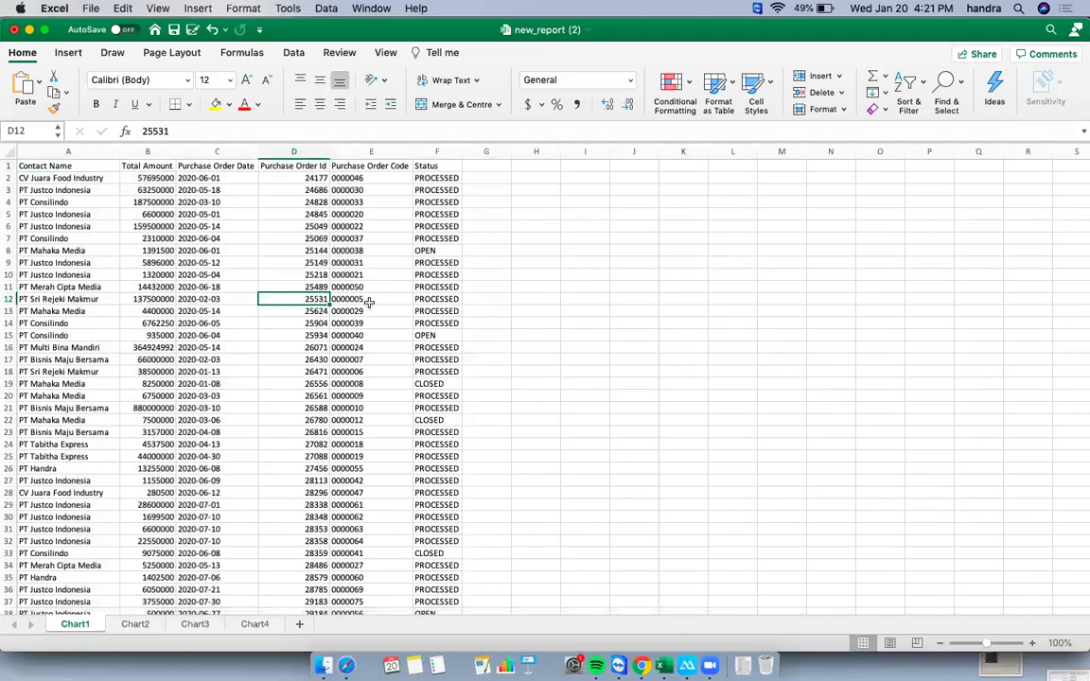
- Switch back to the Report Builder in Chrome and view Template 1 and Template 2 with their loaded data
key(super+Tab)
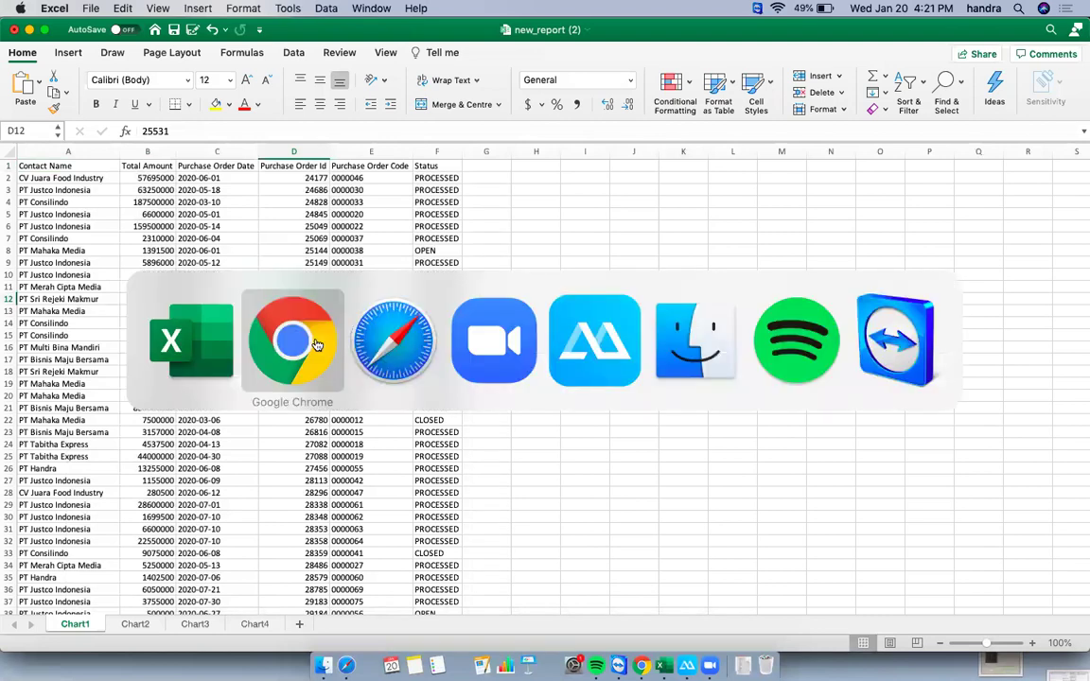
scroll(663, 284, down, 5)
scroll(610, 308, up, 5)
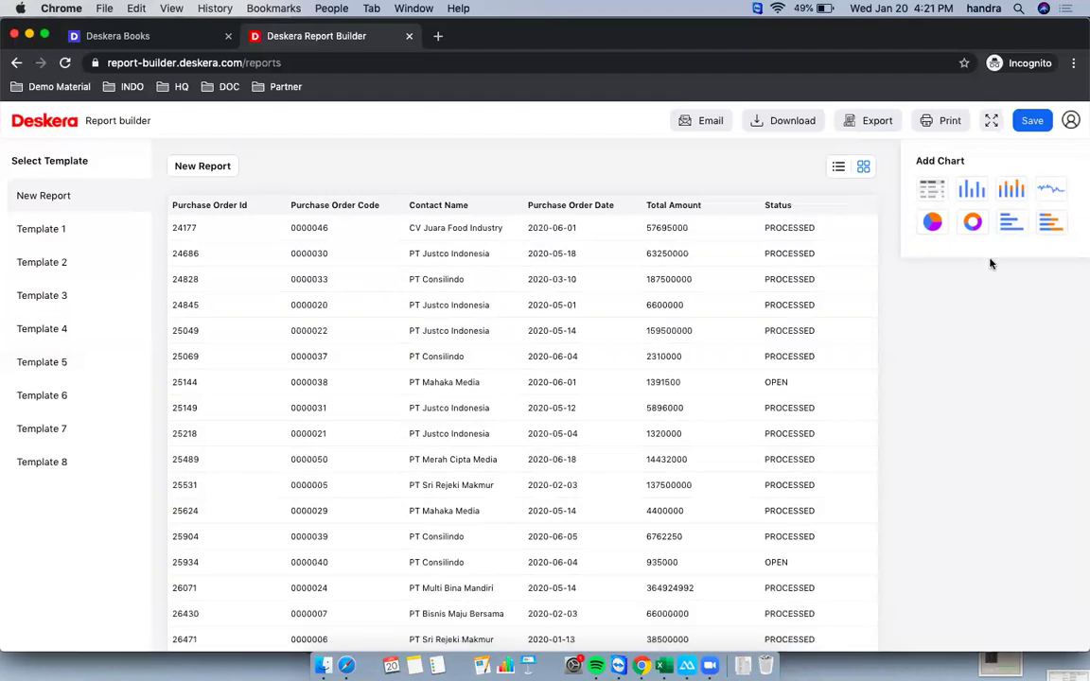
click(74, 233)
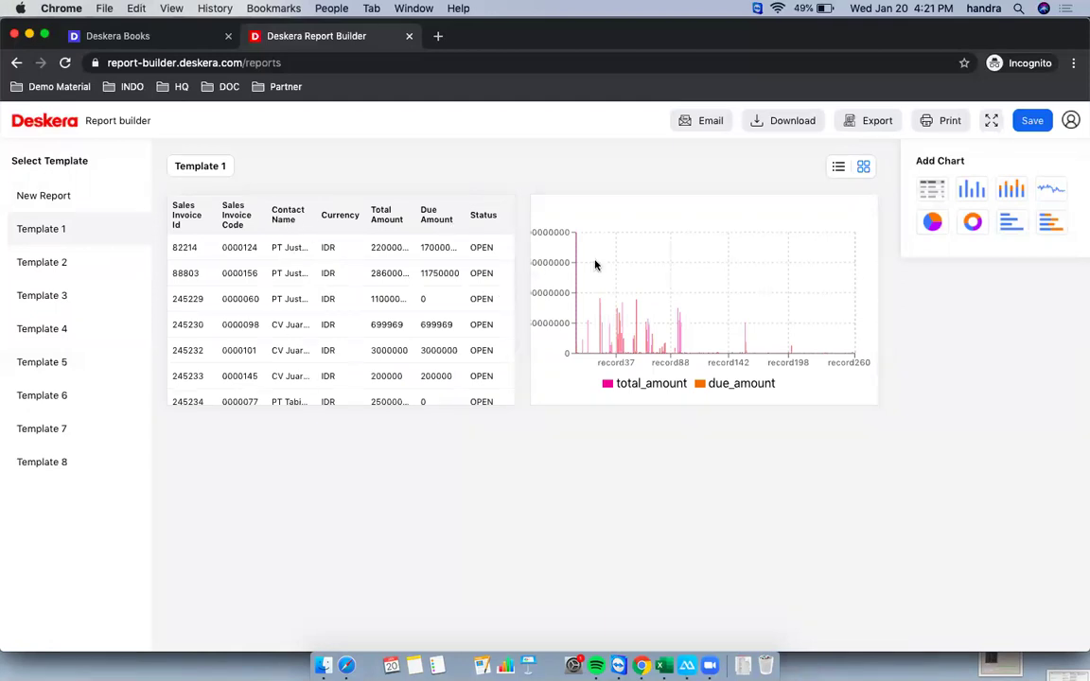
click(88, 262)
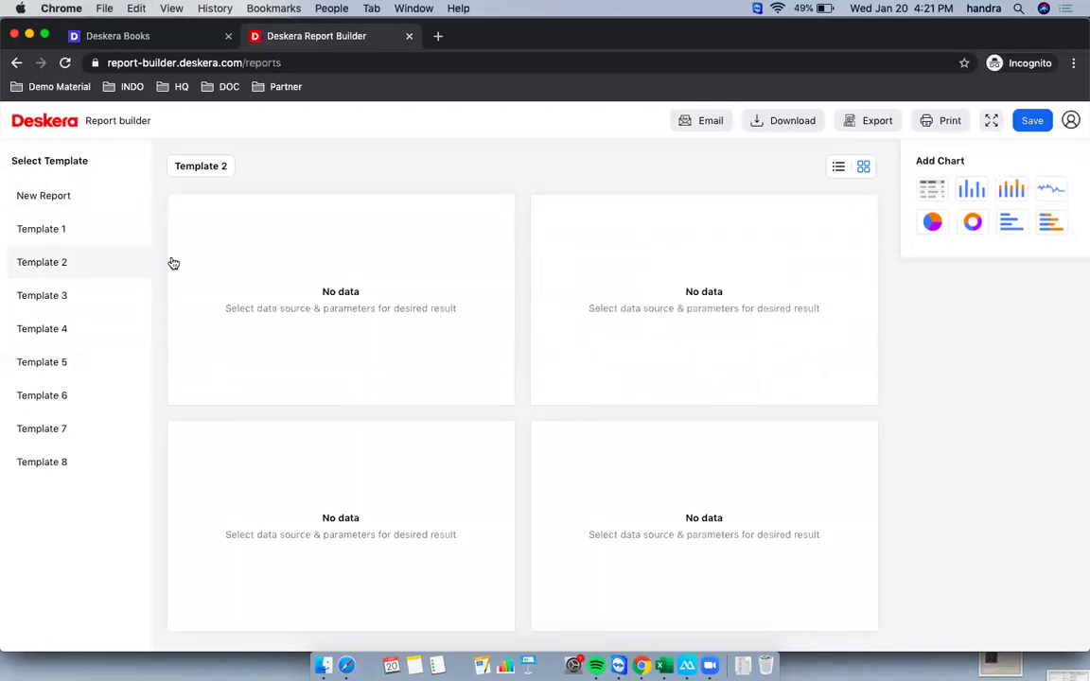
click(379, 254)
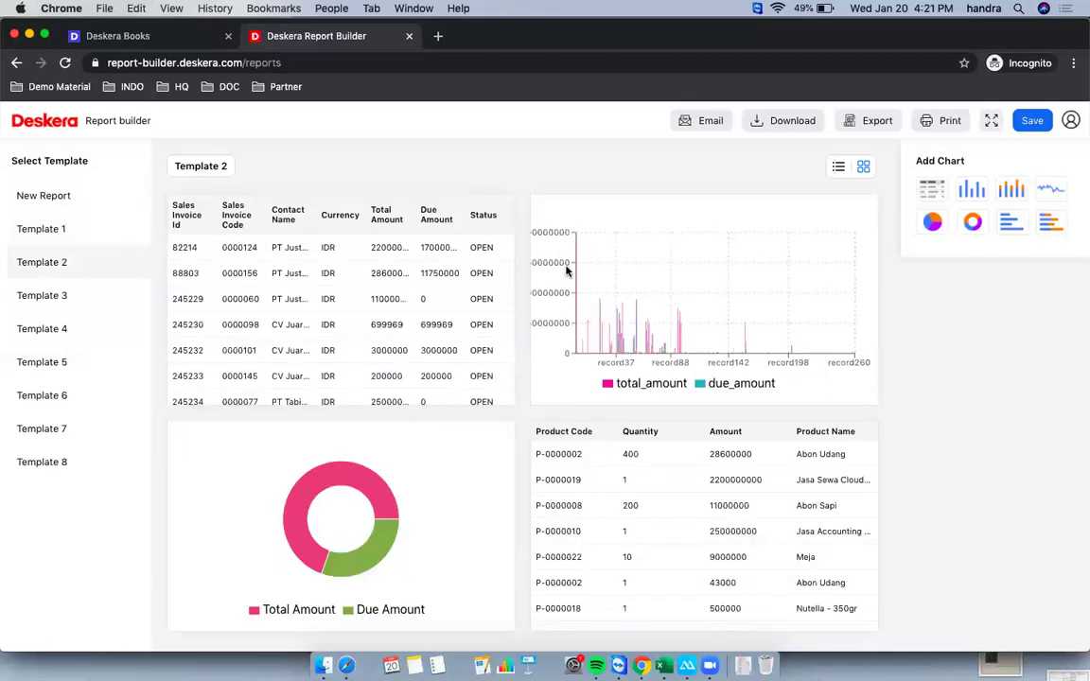
- Review the data sources available for Template 2's Total Amount and Due Amount donut chart, keeping the current source and closing its settings
click(501, 469)
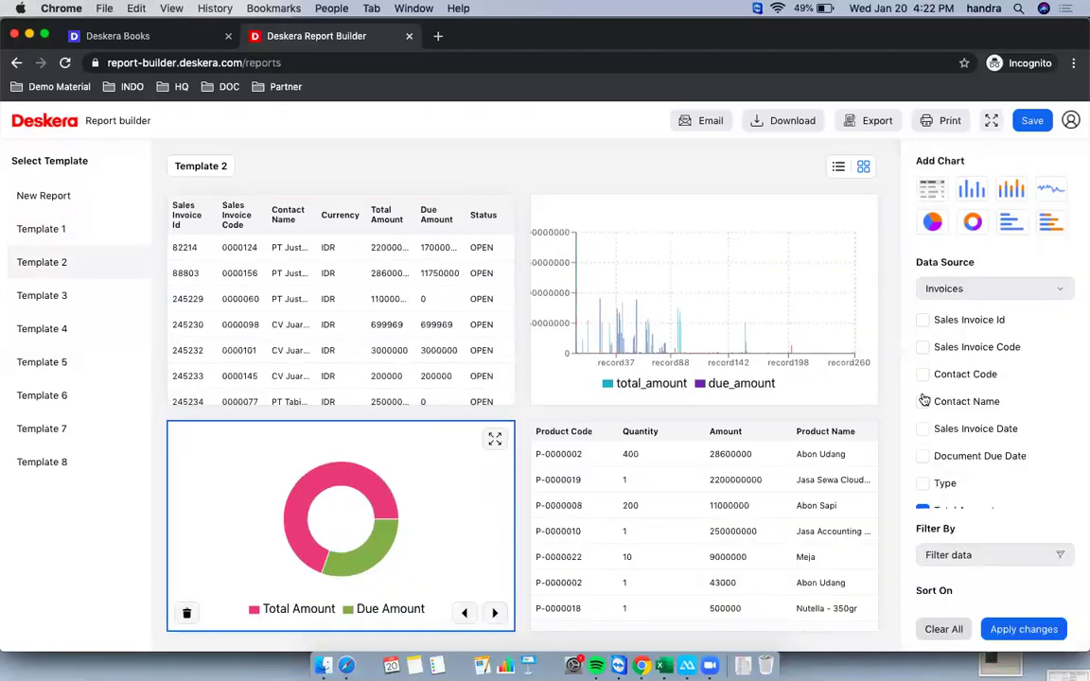
mouse_move(433, 516)
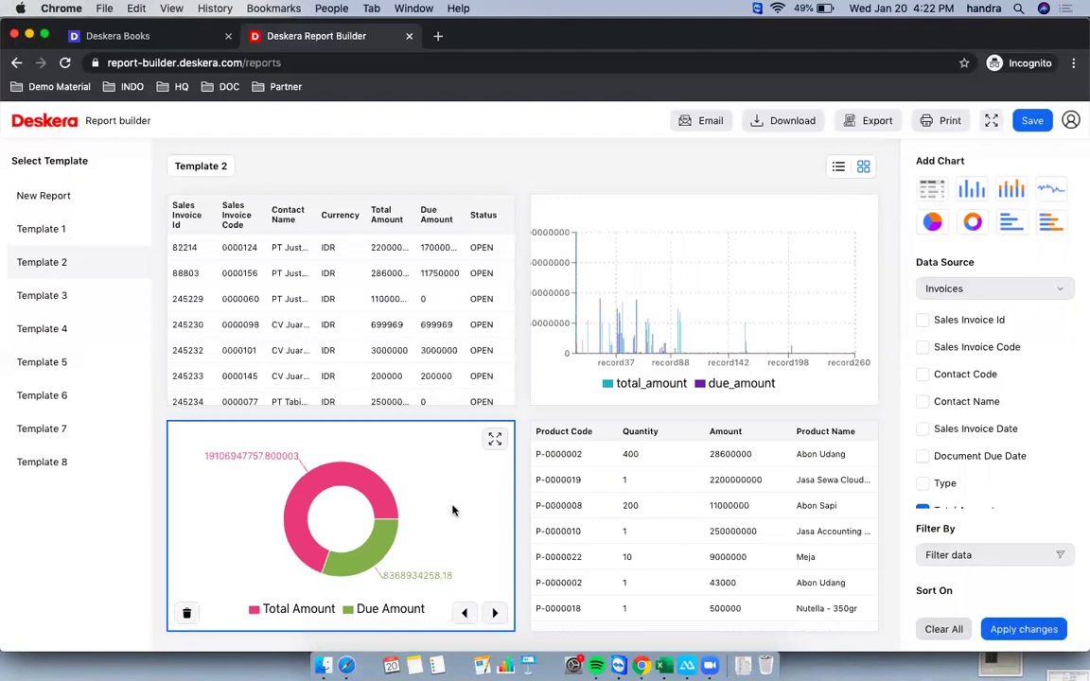
click(1058, 289)
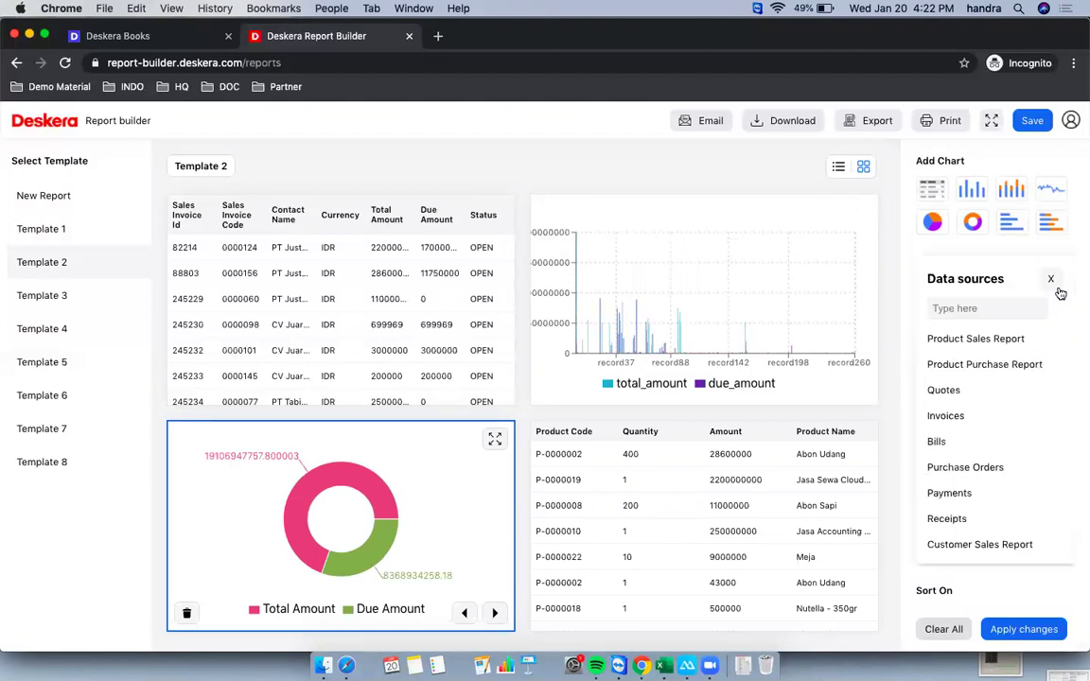
scroll(1011, 478, down, 3)
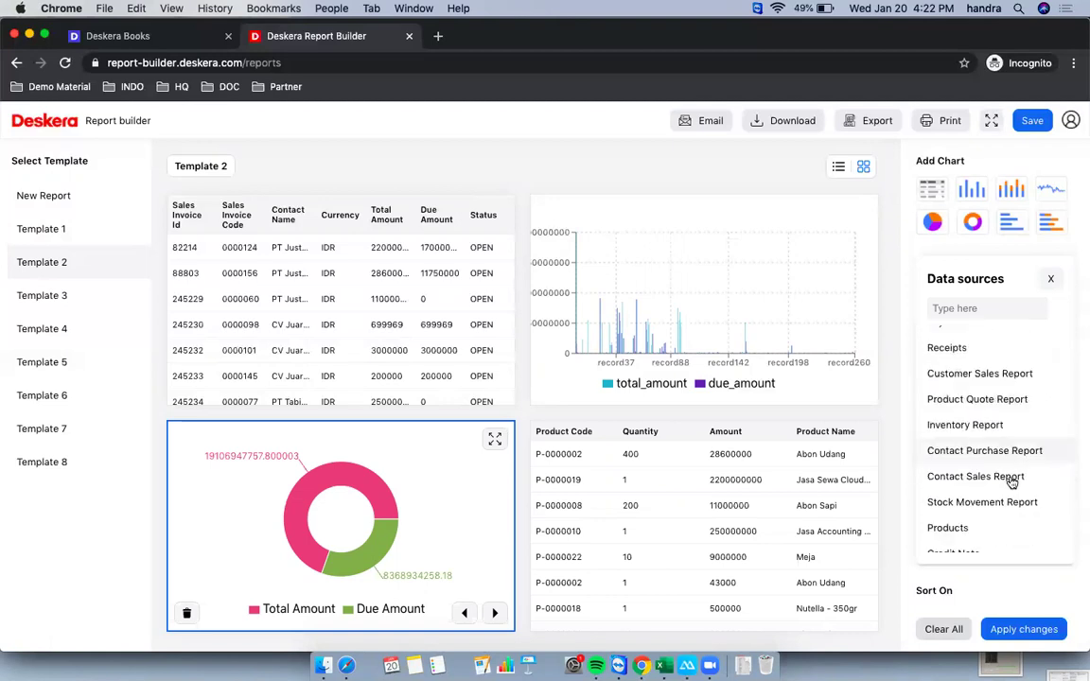
scroll(1013, 480, down, 2)
scroll(1014, 492, up, 6)
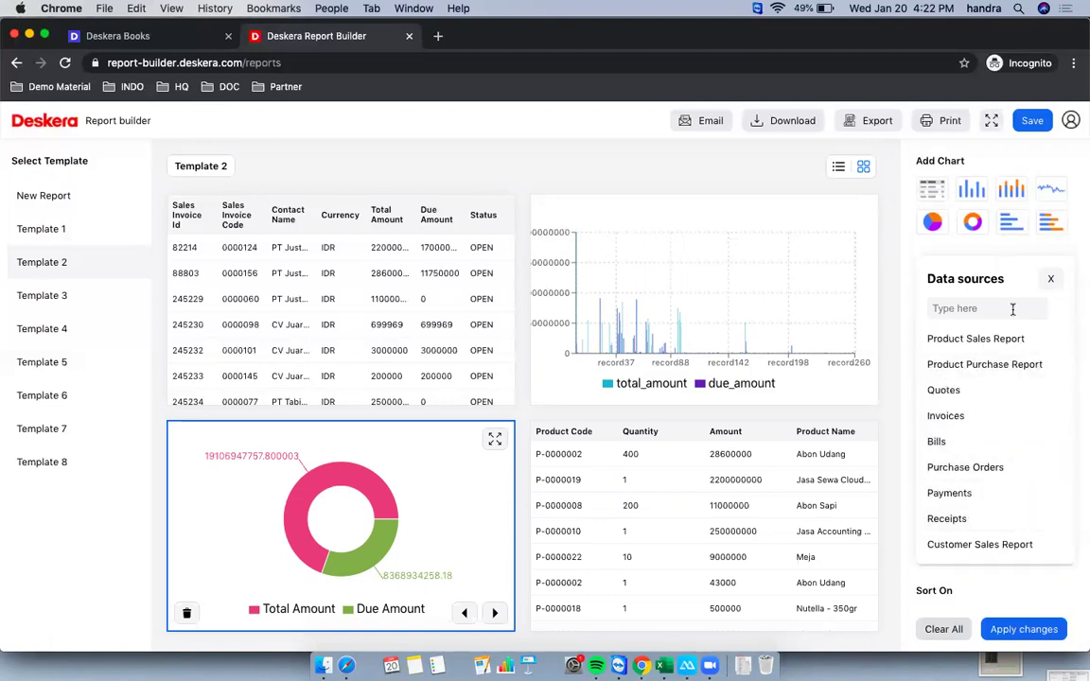
click(674, 174)
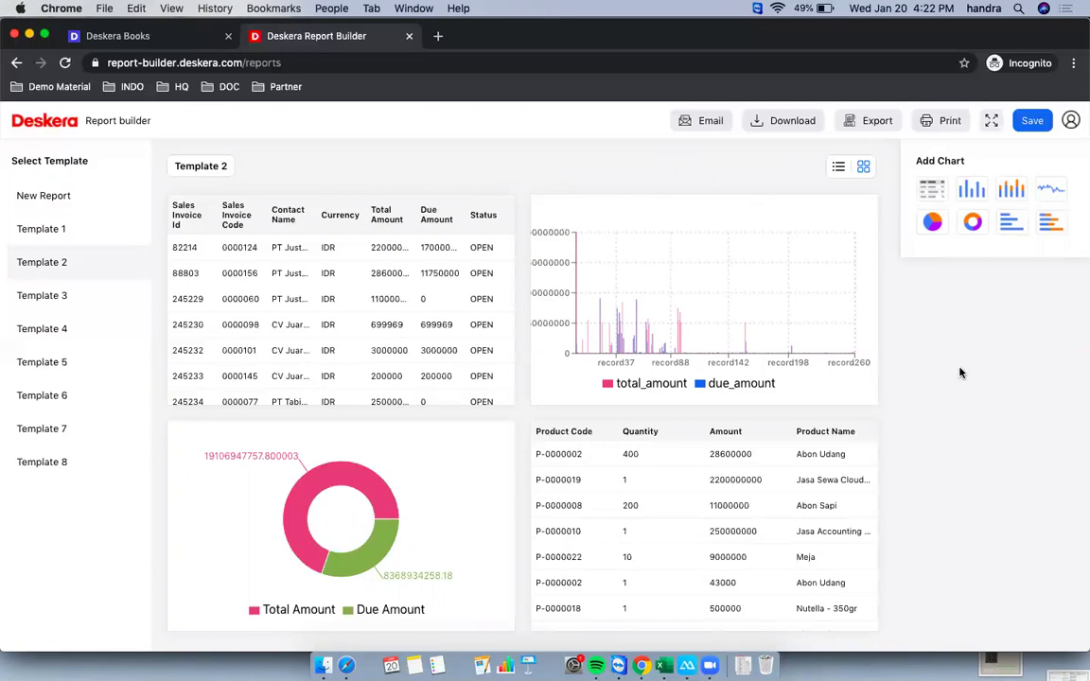
mouse_move(588, 251)
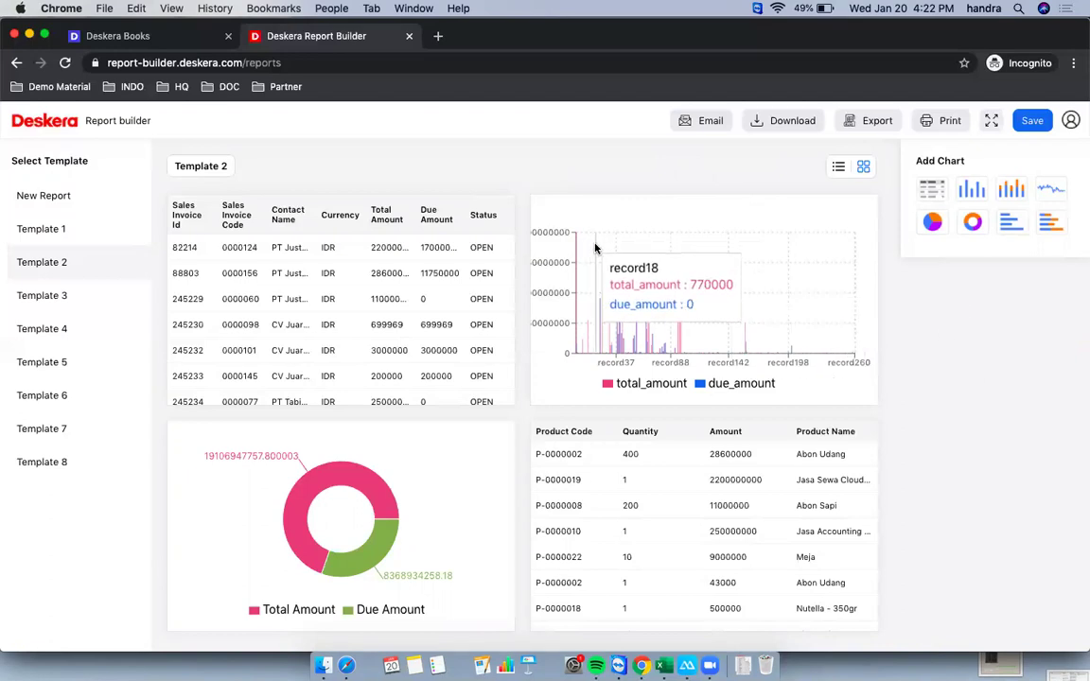